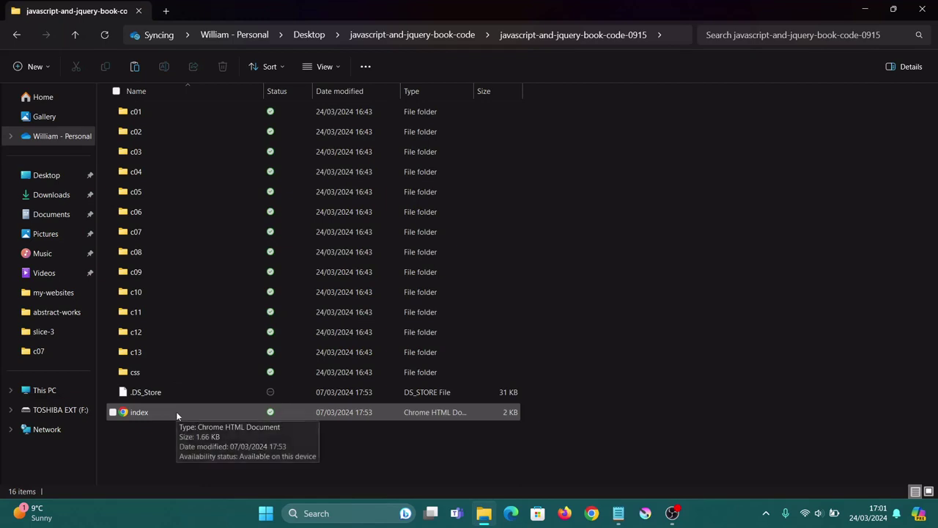
# View the example page from the c04 folder in the browser, close it and return to the javascript-and-jquery-book-code-0915 folder
pyautogui.doubleClick(164, 172)
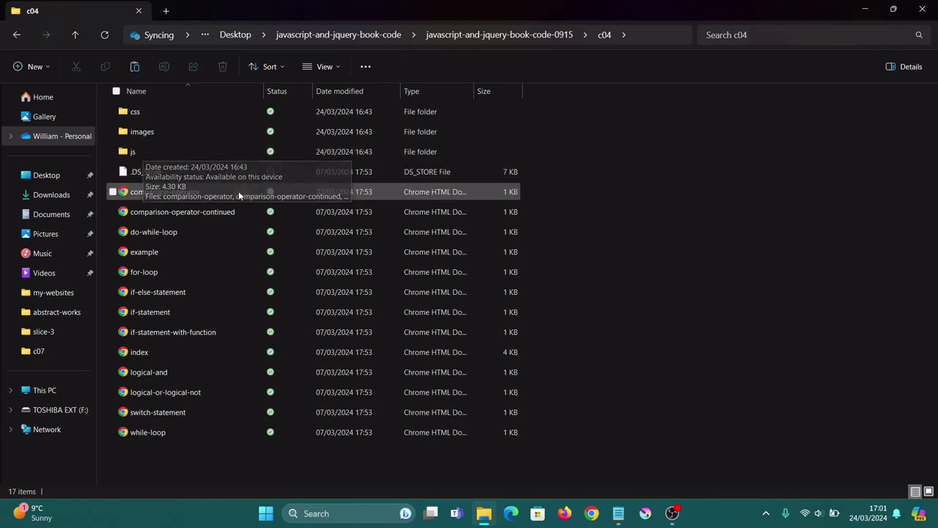
pyautogui.doubleClick(162, 252)
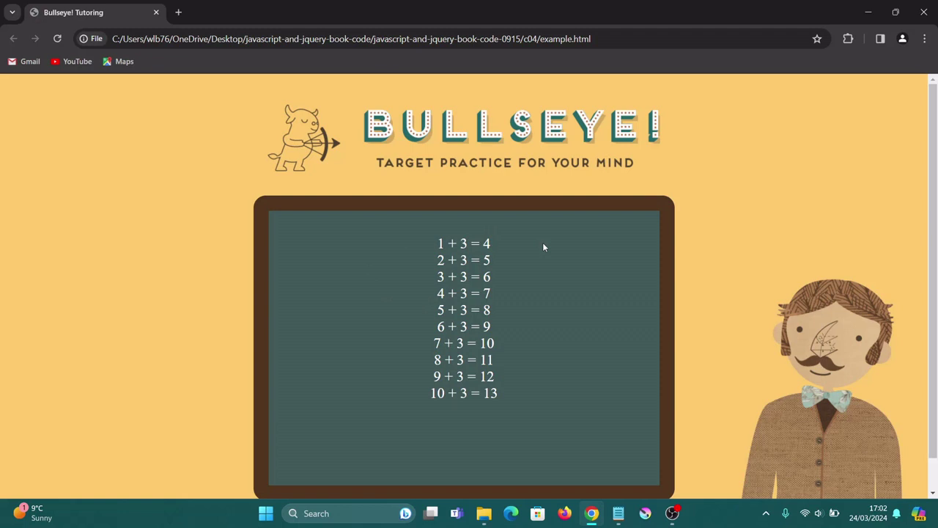
pyautogui.click(927, 12)
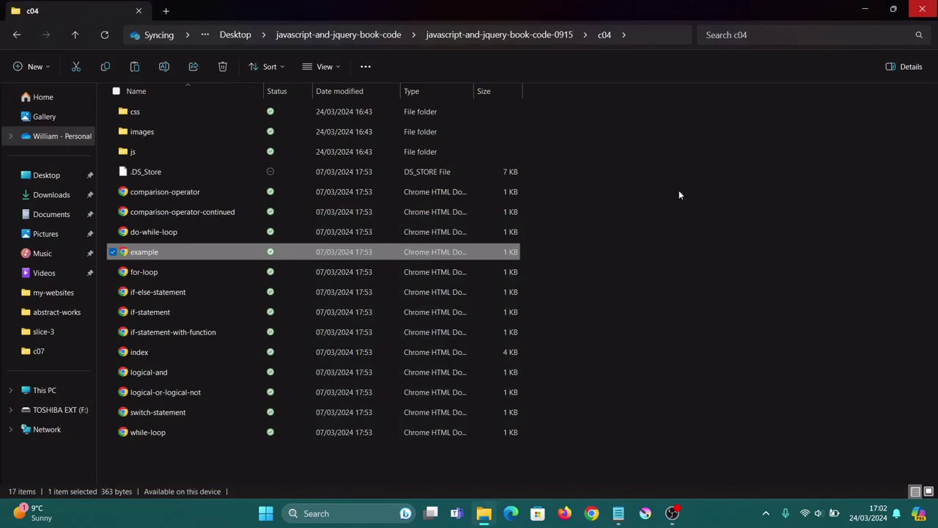
pyautogui.click(530, 36)
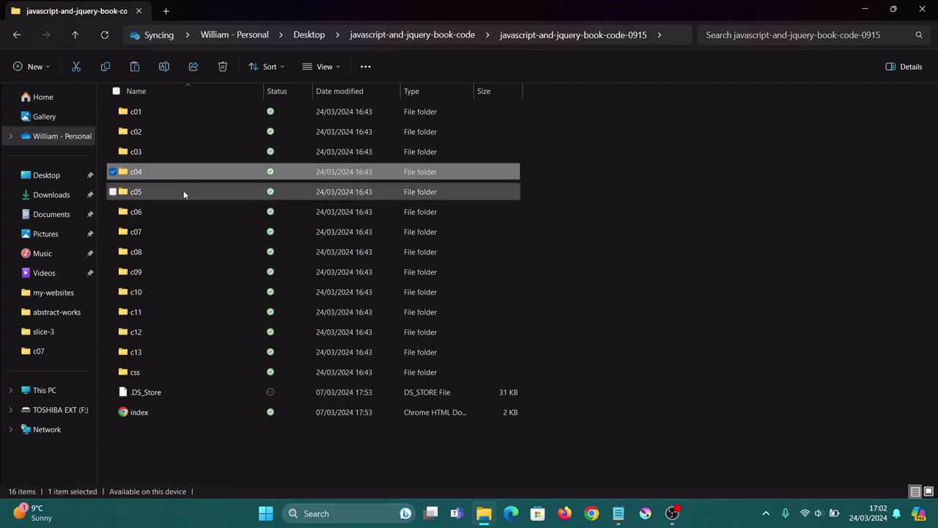
# Look through the js and css subfolders of the c07 folder, then close the file window
pyautogui.moveTo(183, 193)
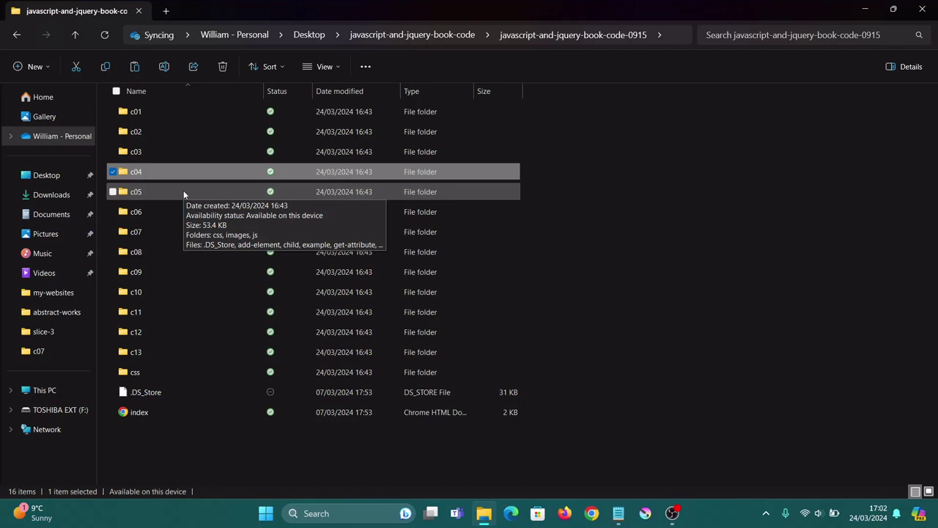
pyautogui.click(152, 232)
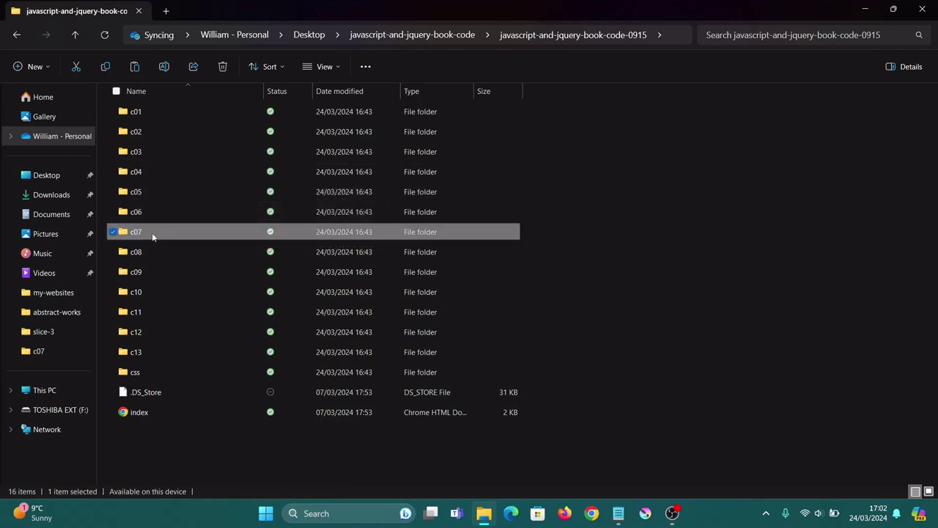
pyautogui.doubleClick(152, 232)
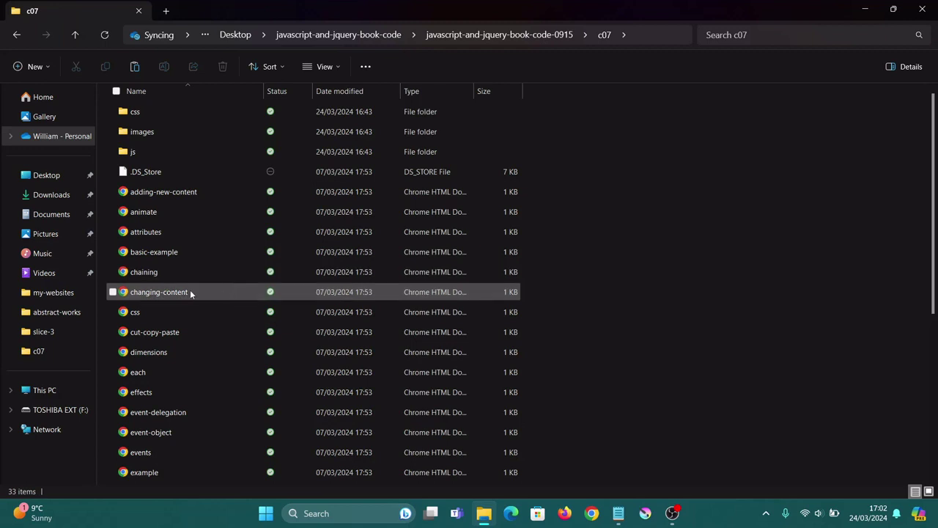
pyautogui.doubleClick(160, 151)
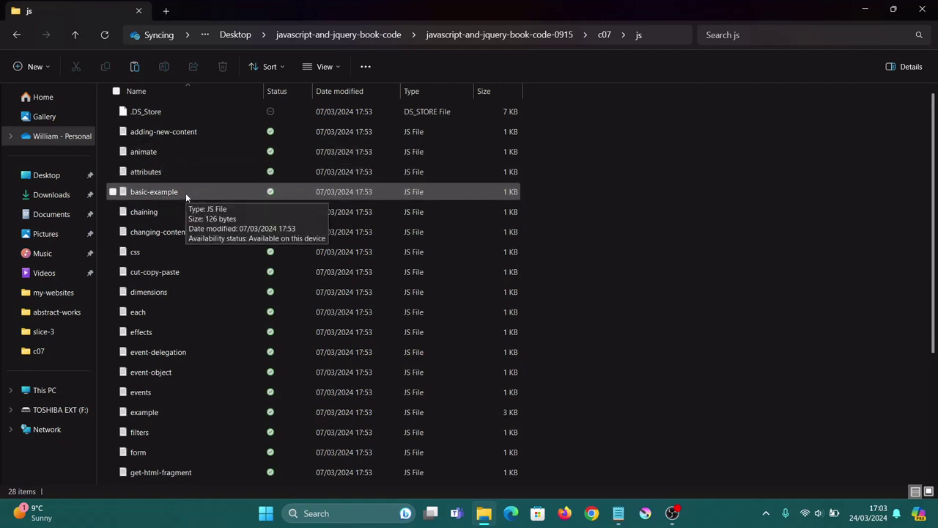
pyautogui.click(606, 37)
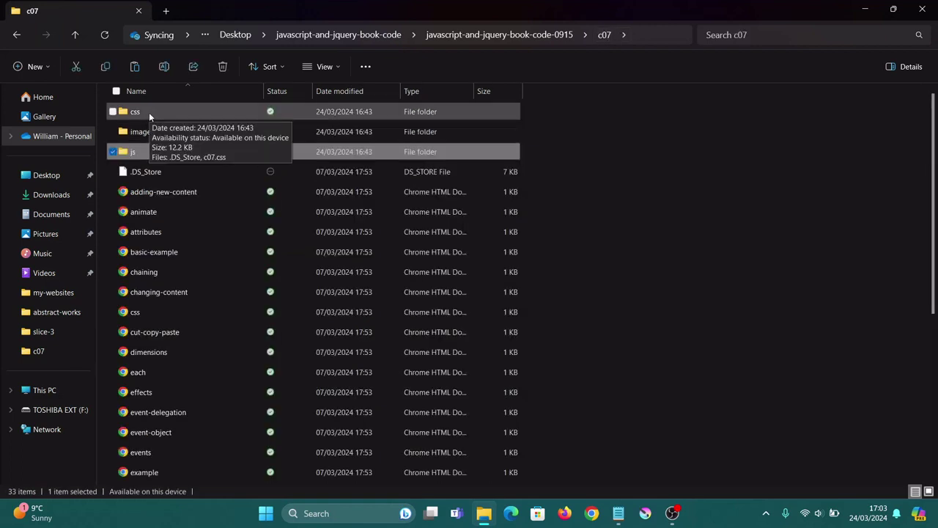
pyautogui.doubleClick(149, 113)
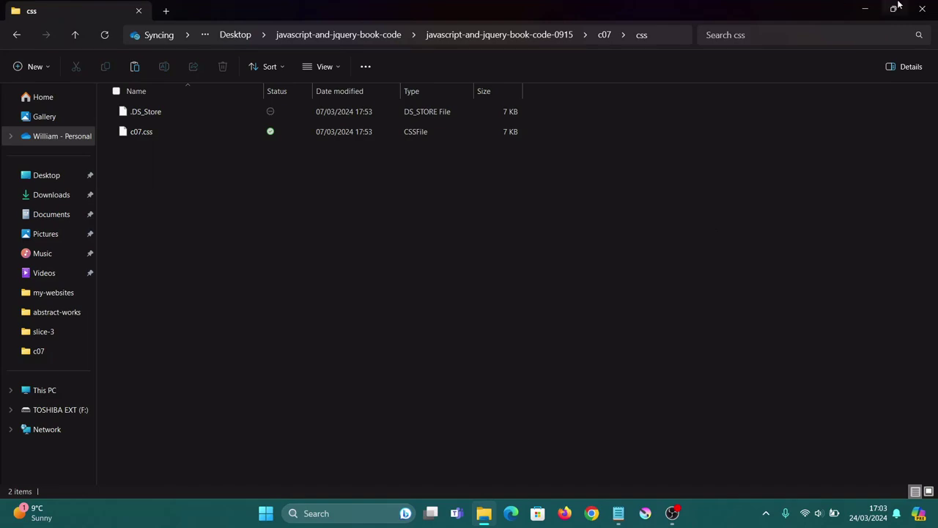
pyautogui.click(922, 10)
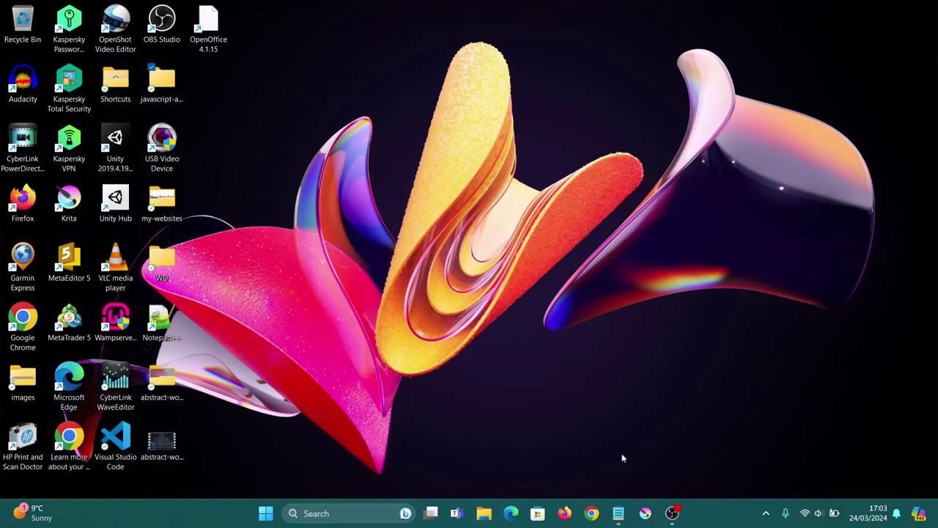
# Switch to Notepad and review the basic-example JavaScript file and the basic-example HTML file
pyautogui.click(618, 513)
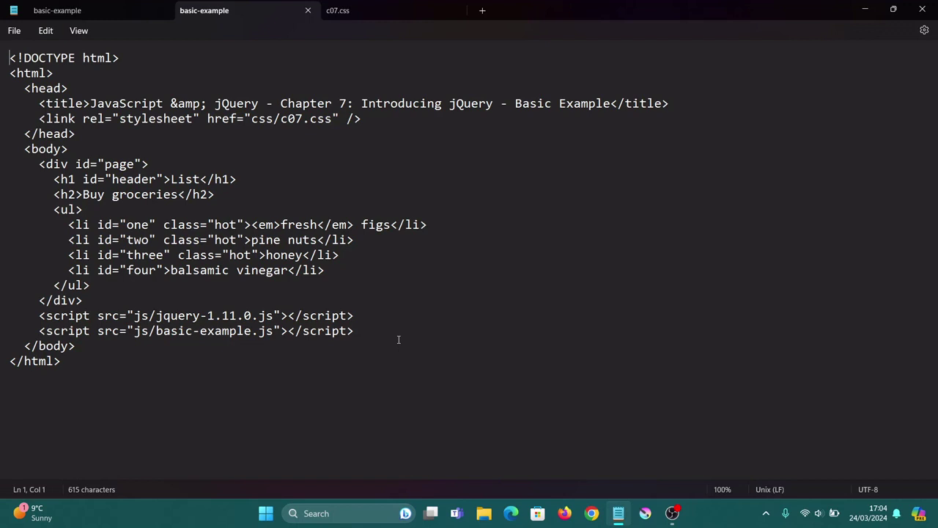
pyautogui.click(100, 9)
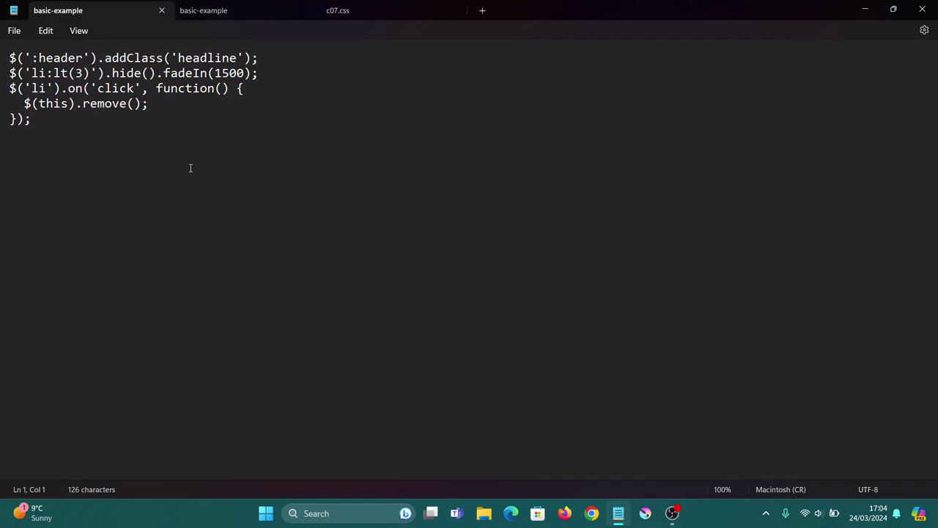
pyautogui.click(222, 11)
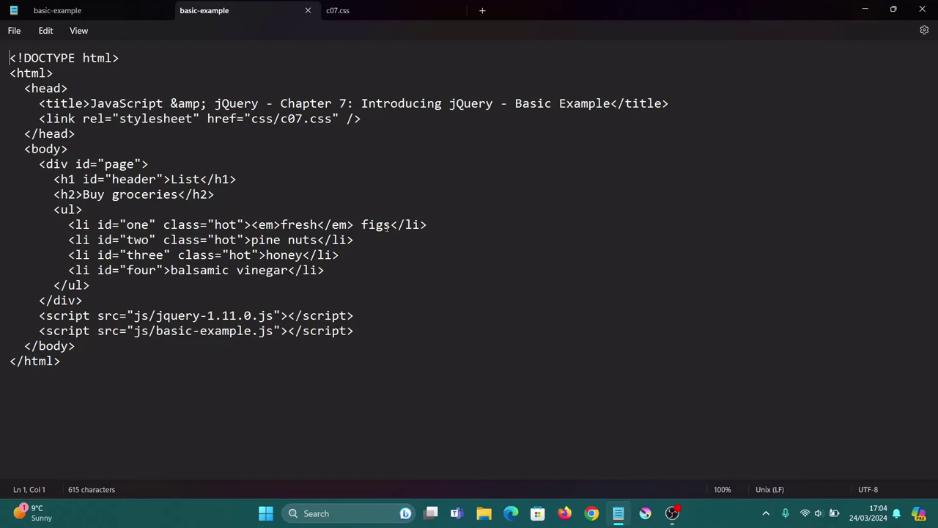
# Examine the style rules in c07.css from the beginning to the end of the file
pyautogui.click(391, 12)
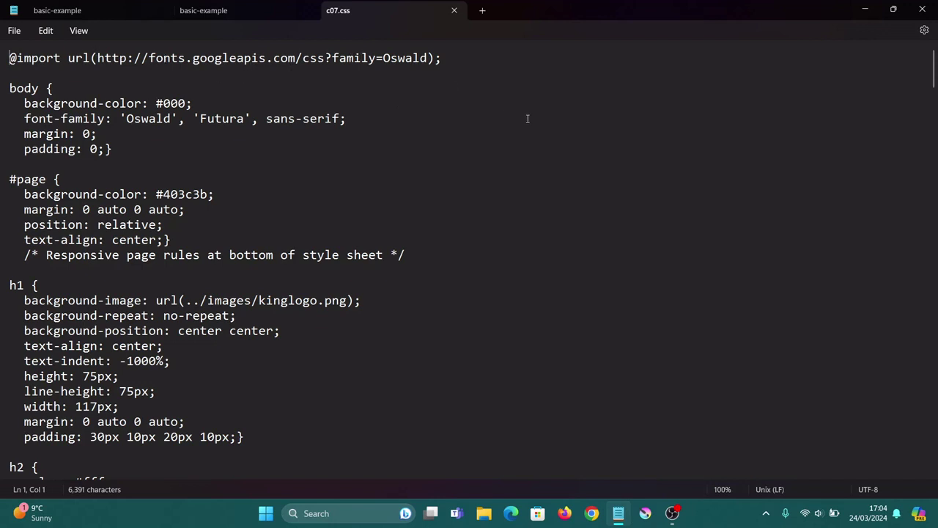
pyautogui.scroll(-20, 567, 278)
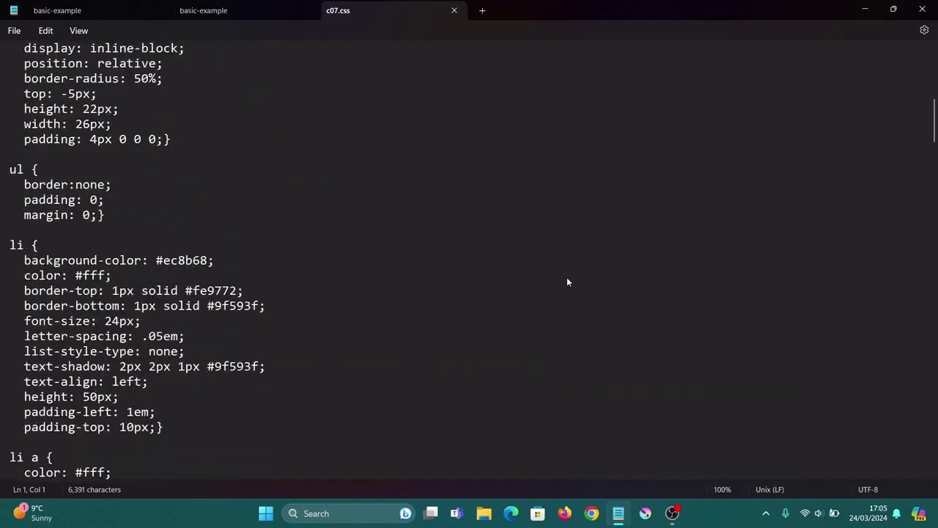
pyautogui.scroll(-20, 567, 282)
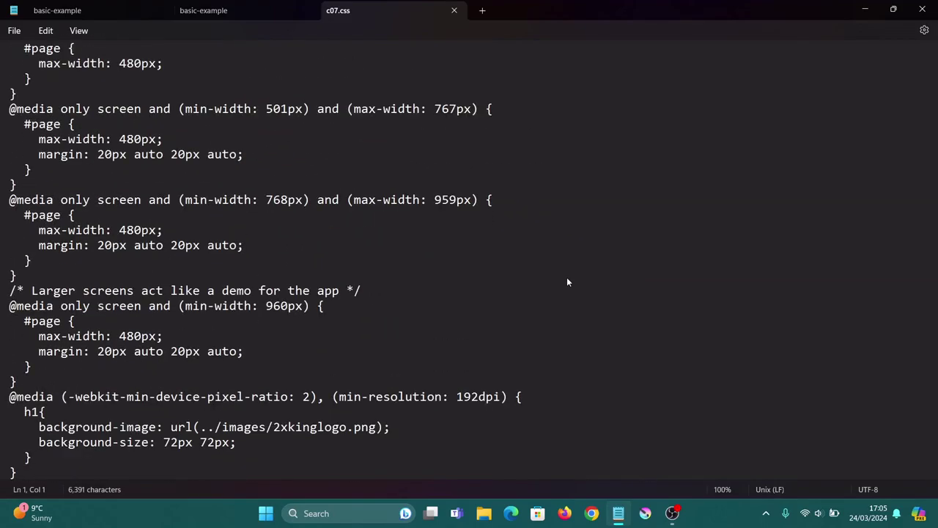
pyautogui.scroll(8, 567, 281)
pyautogui.scroll(20, 567, 281)
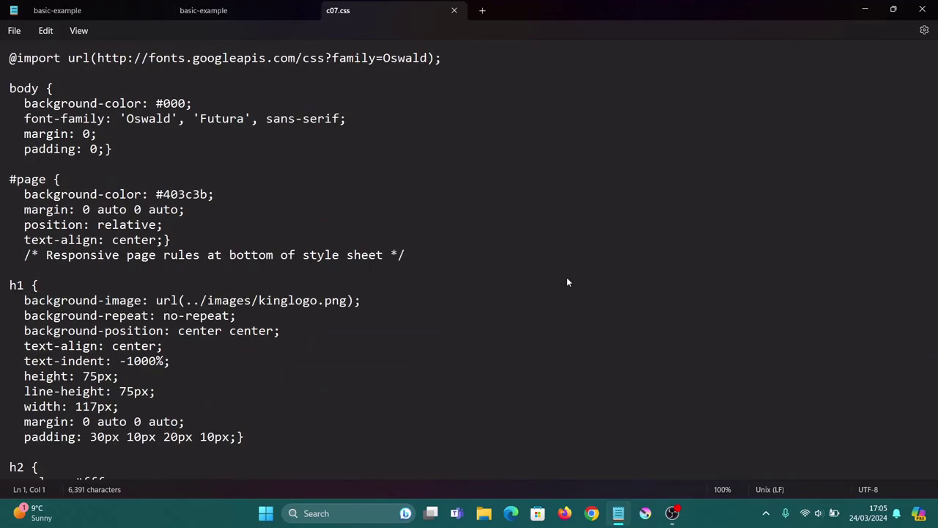
pyautogui.scroll(-20, 567, 281)
pyautogui.scroll(8, 566, 282)
pyautogui.scroll(20, 567, 279)
pyautogui.scroll(-10, 343, 409)
pyautogui.scroll(10, 343, 409)
# Show the basic-example script, the basic-example HTML and c07.css once more, then close Notepad
pyautogui.click(108, 9)
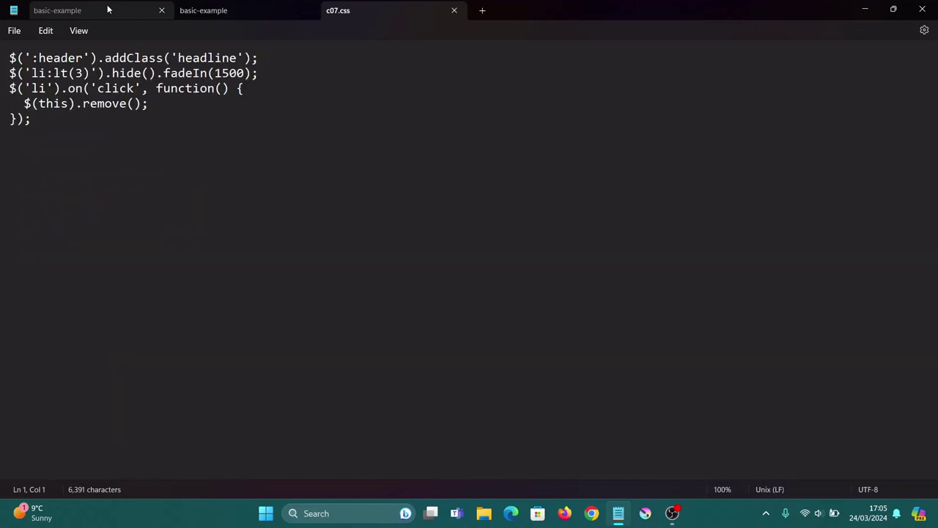
pyautogui.click(242, 11)
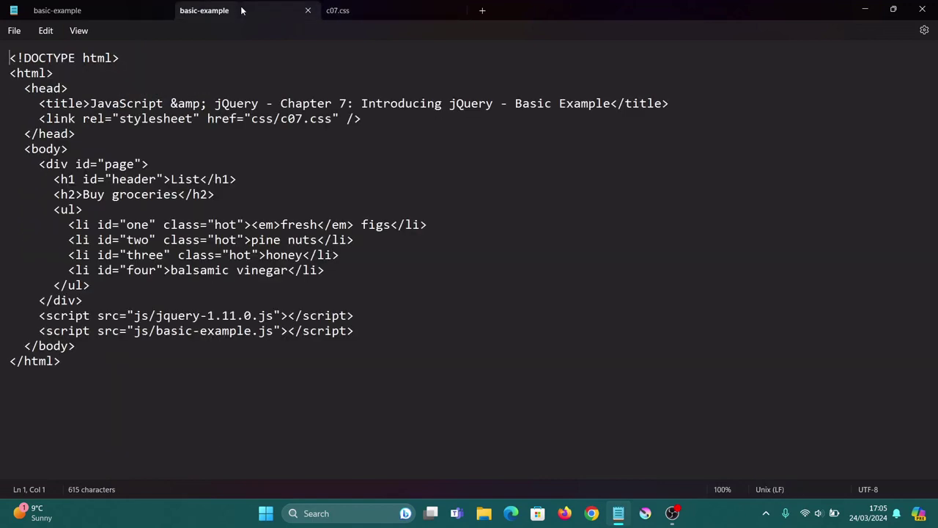
pyautogui.click(363, 12)
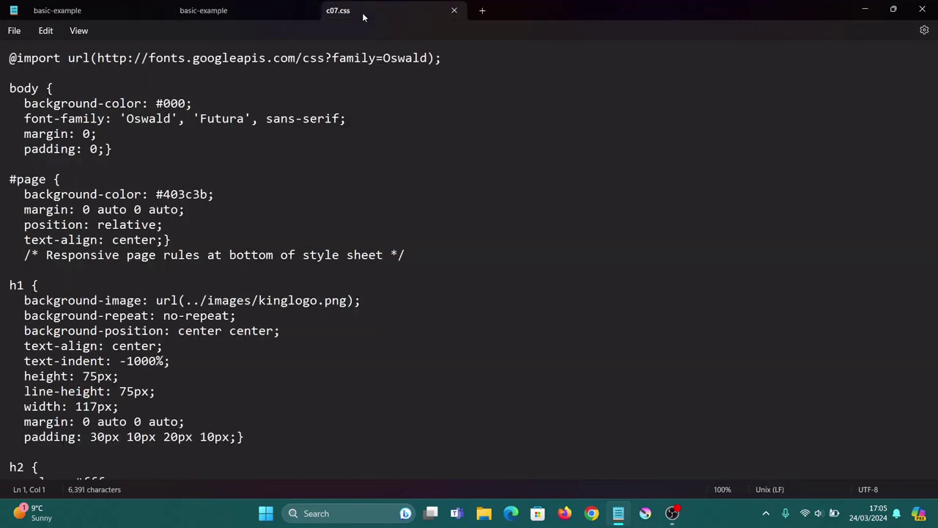
pyautogui.click(923, 9)
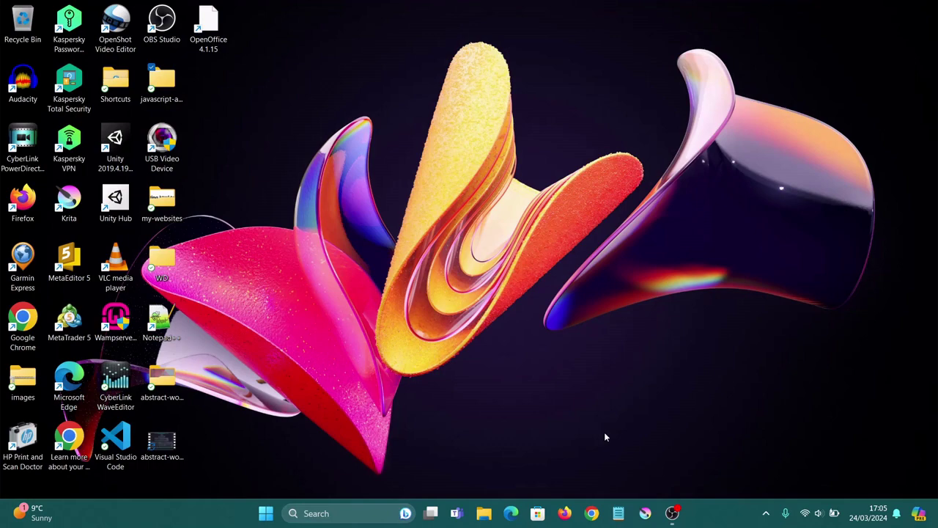
# Open the book code's c07/js folder from the desktop and locate the jquery-1.11.0 file
pyautogui.doubleClick(162, 80)
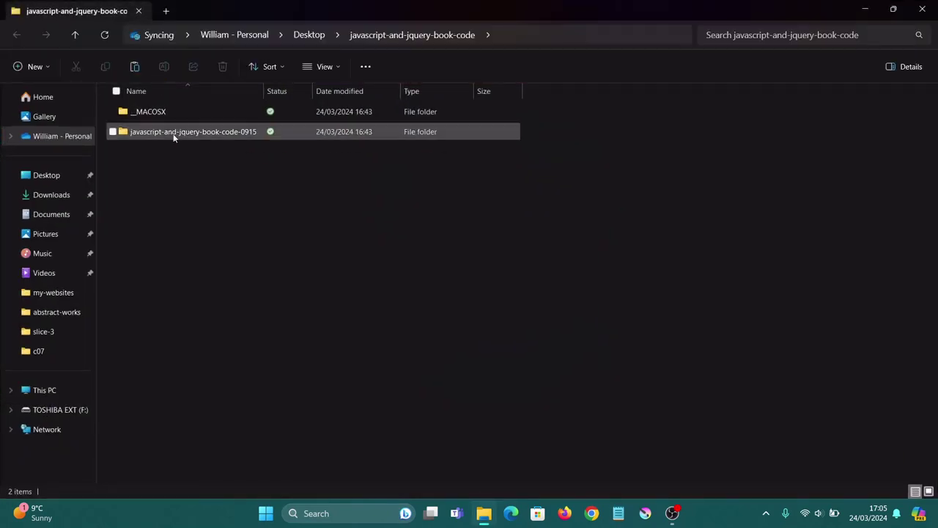
pyautogui.doubleClick(164, 132)
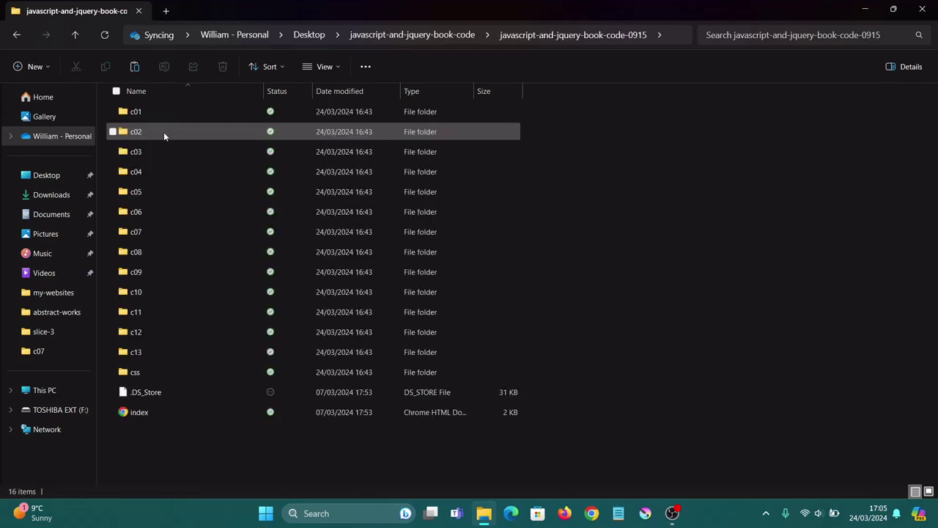
pyautogui.doubleClick(177, 233)
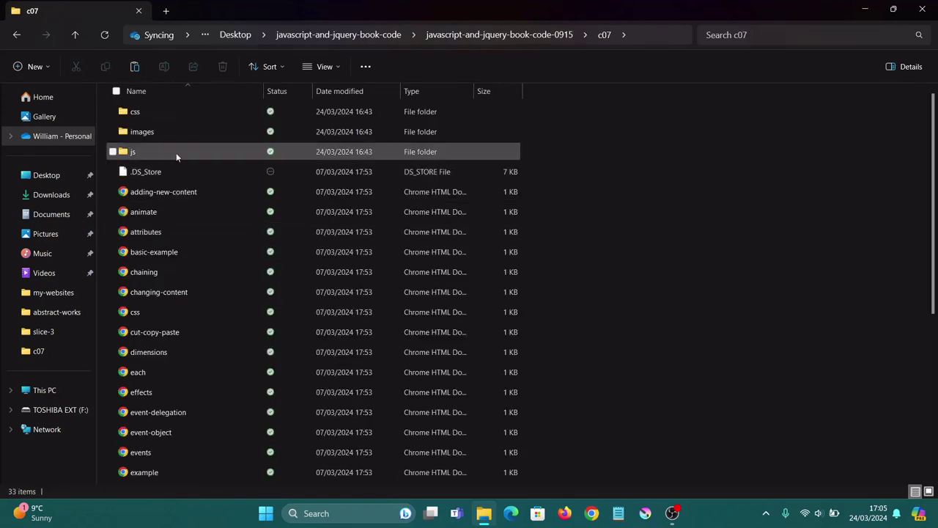
pyautogui.doubleClick(176, 152)
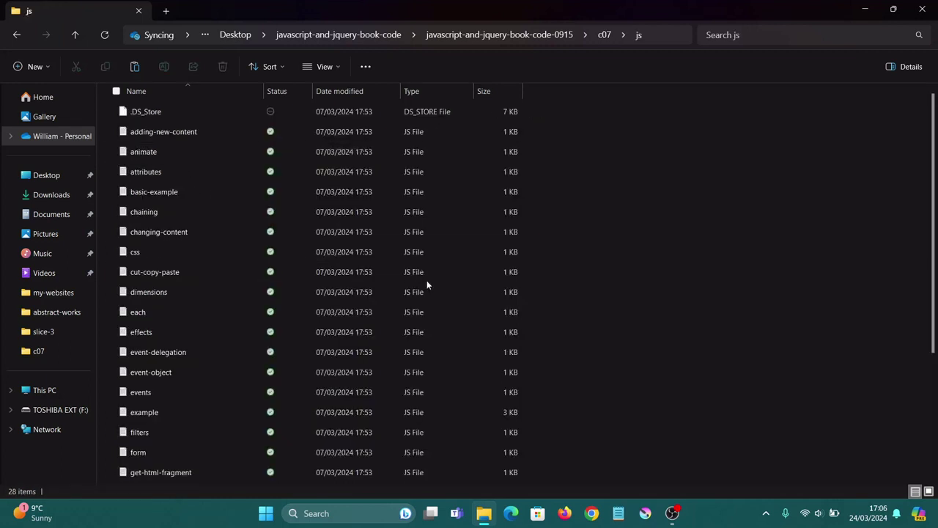
pyautogui.scroll(-5, 712, 357)
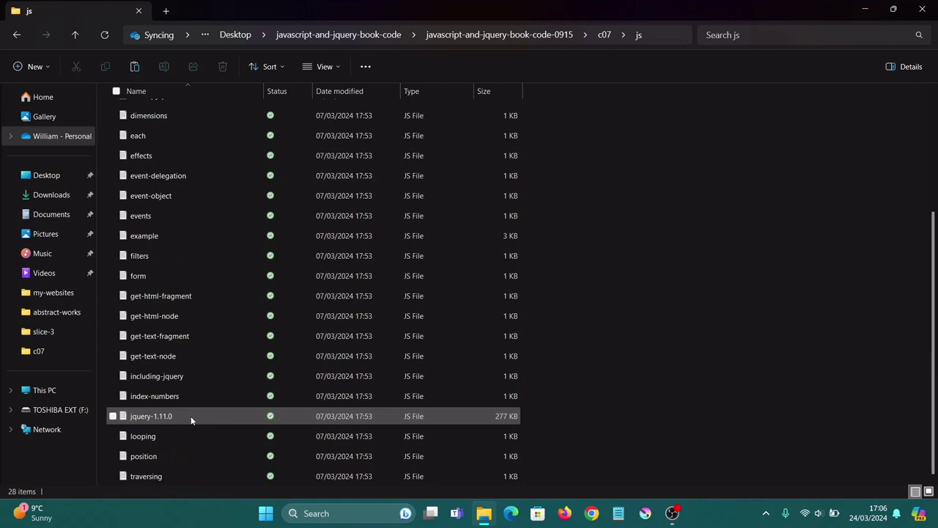
pyautogui.moveTo(191, 415)
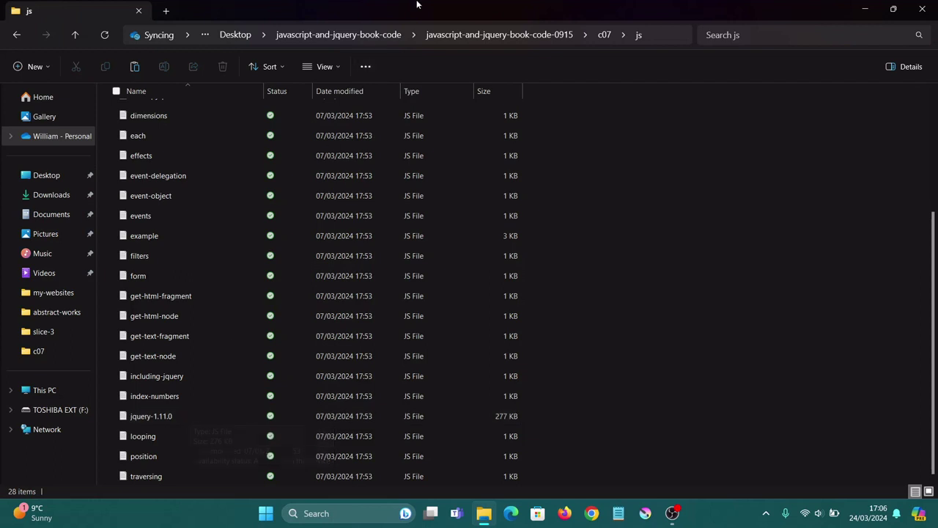
# View the string-operator page from the c02 folder in the browser, then close it and the book code folder
pyautogui.click(477, 35)
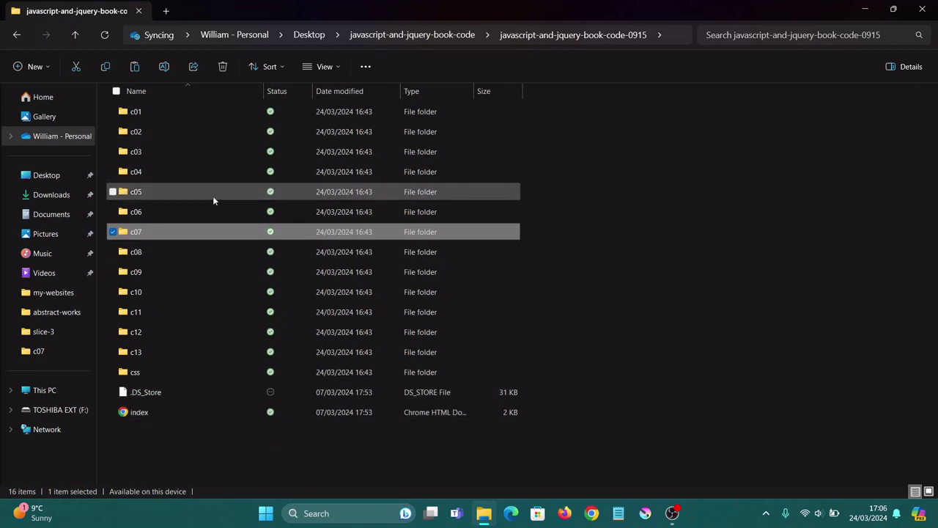
pyautogui.doubleClick(158, 132)
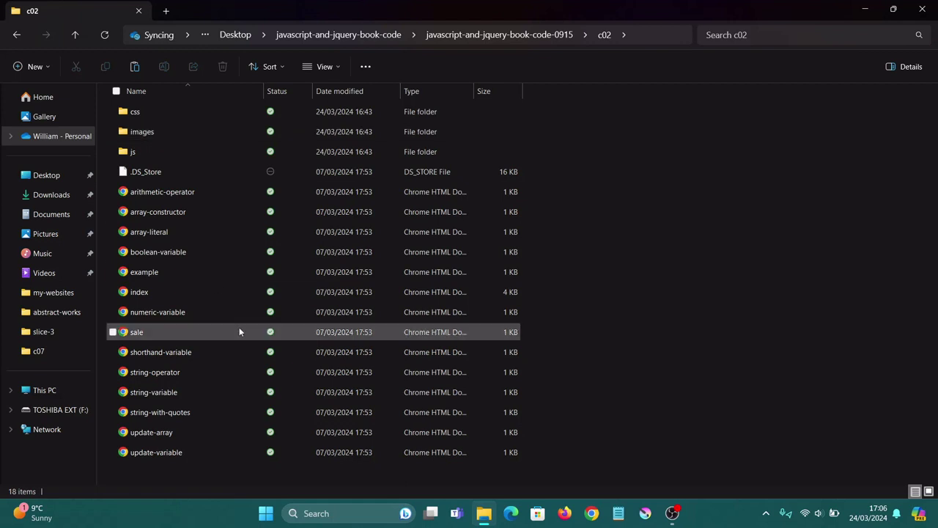
pyautogui.doubleClick(194, 373)
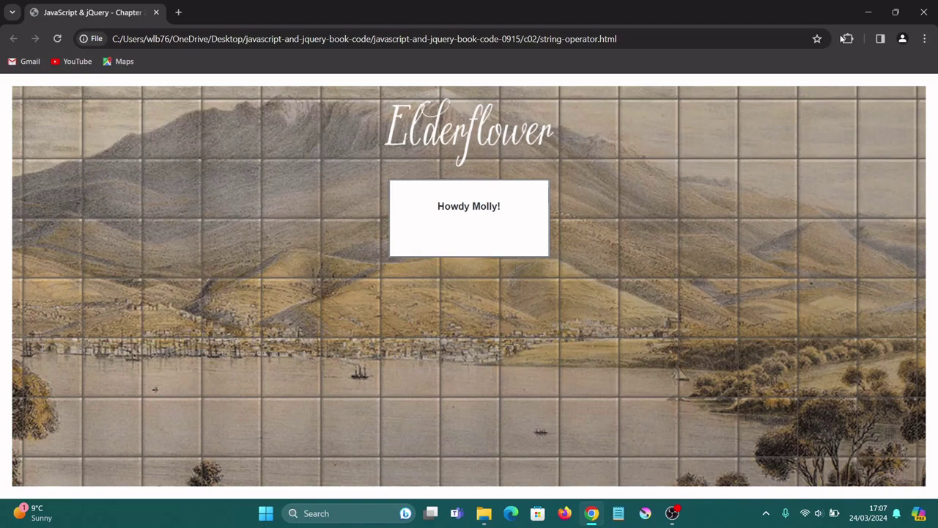
pyautogui.click(924, 12)
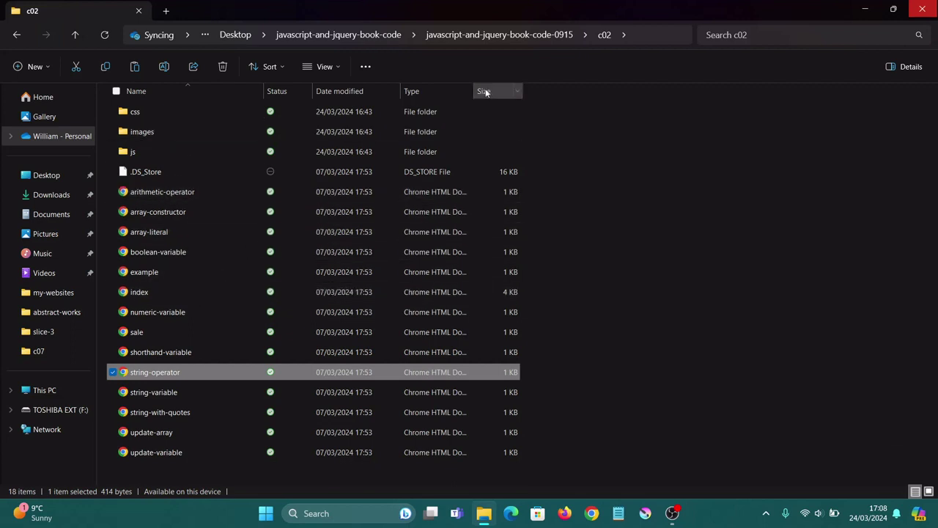
pyautogui.click(511, 33)
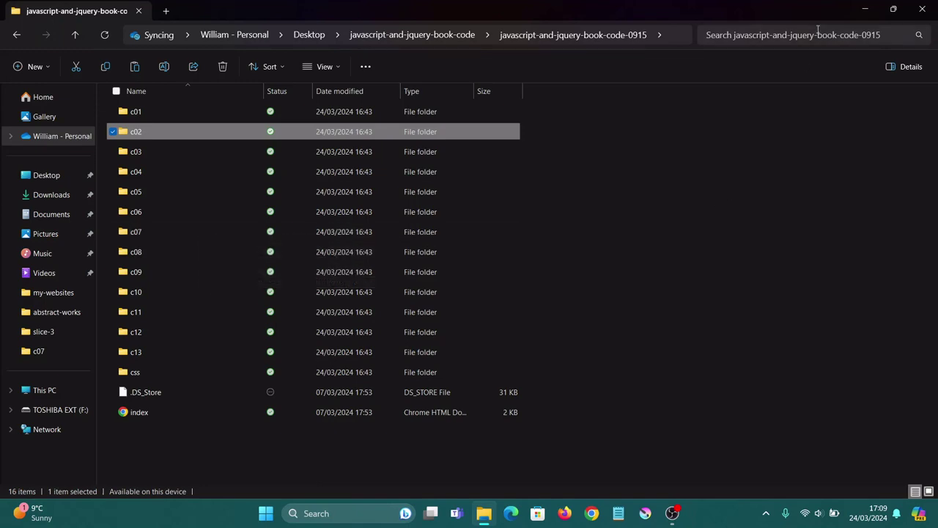
pyautogui.click(927, 7)
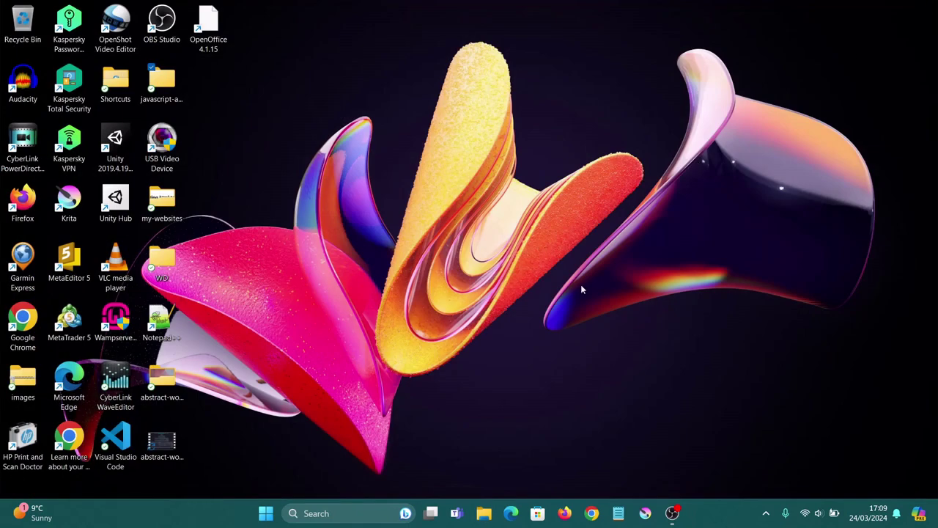